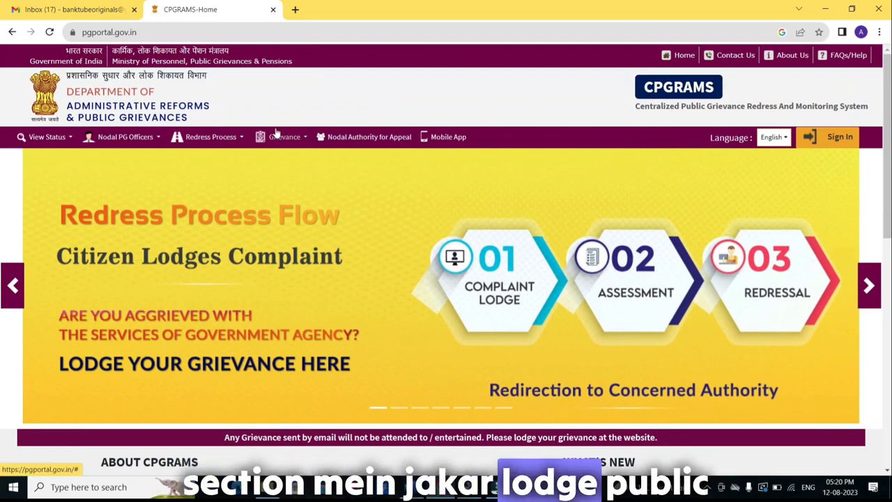
Go to Grievance > Lodge Public Grievance and follow the register link to the new-user form.
click(301, 138)
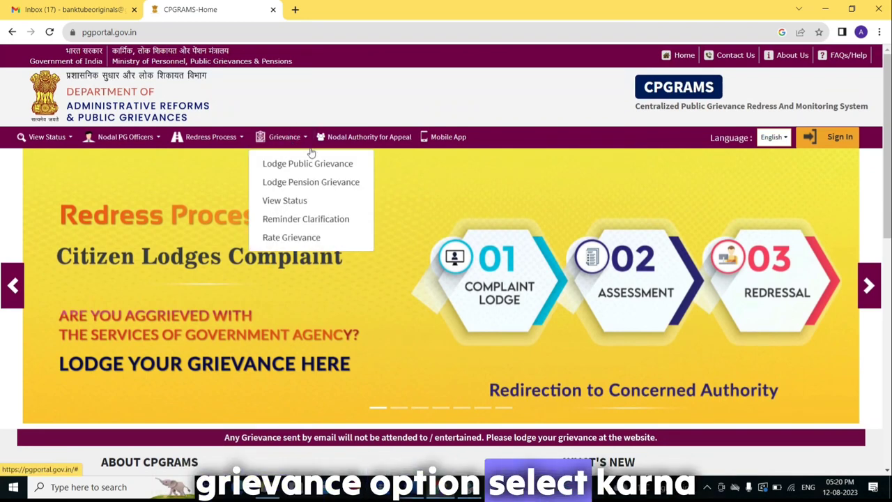
click(314, 163)
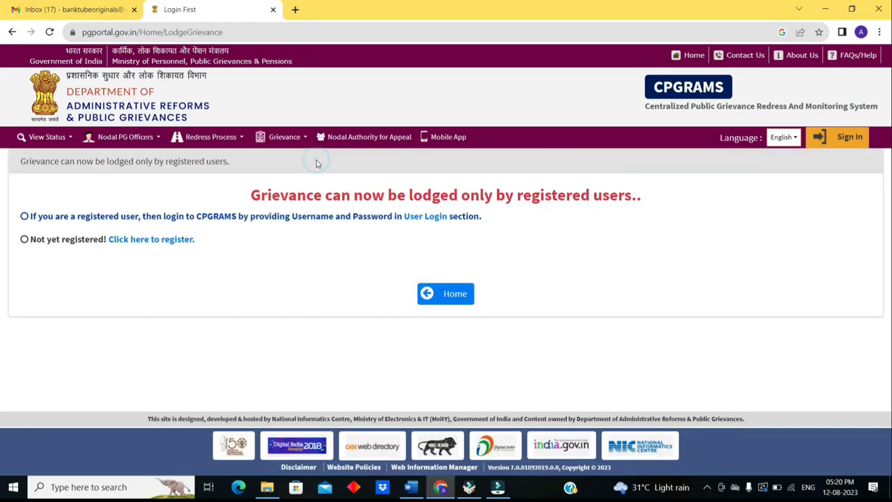
drag(249, 195, 633, 201)
click(606, 255)
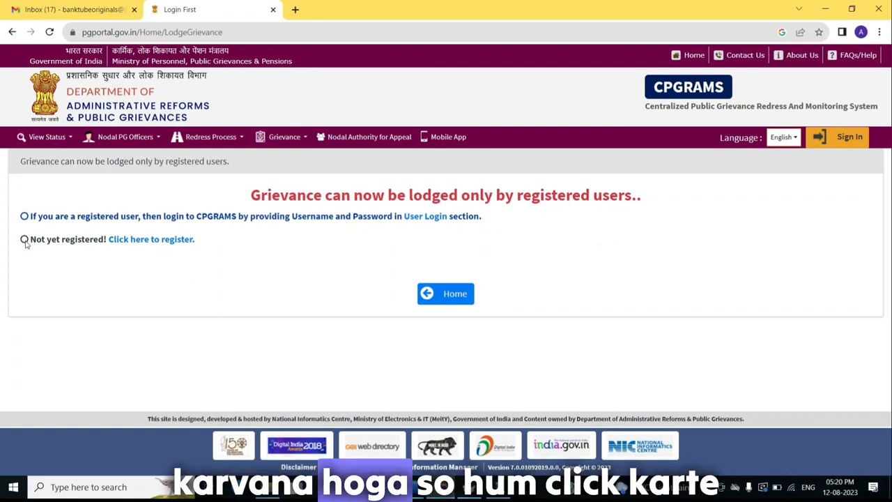
click(135, 240)
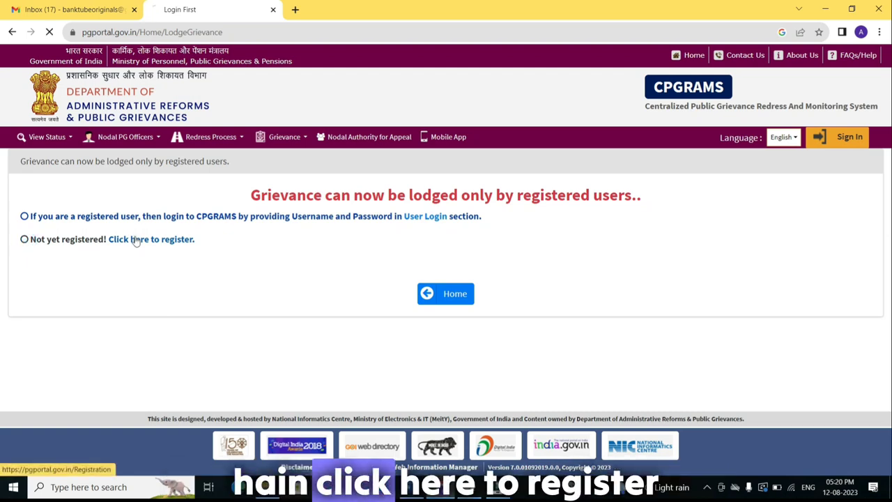
click(136, 239)
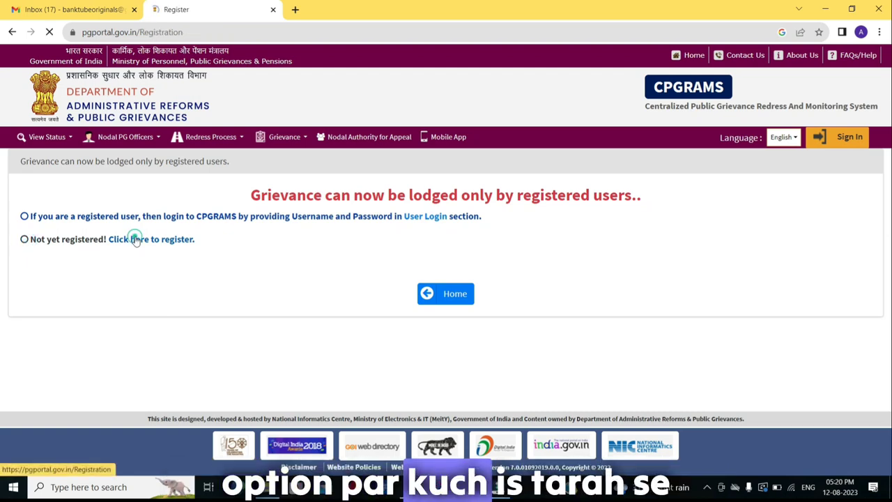
scroll(362, 197, down, 4)
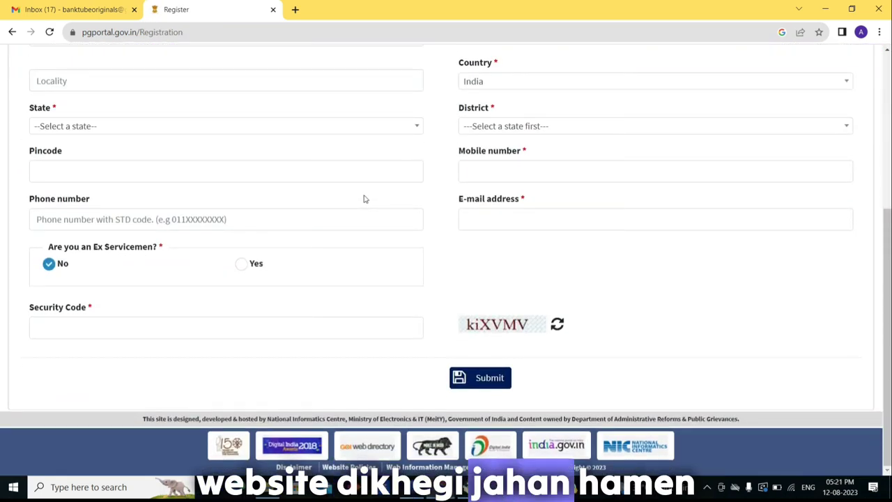
Enter the applicant's name, mark female gender, and fill in the address lines.
scroll(364, 199, up, 5)
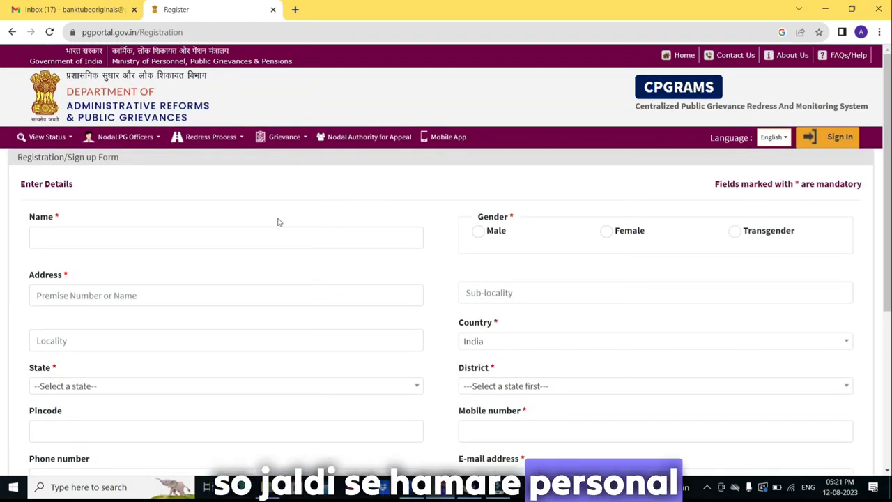
click(110, 230)
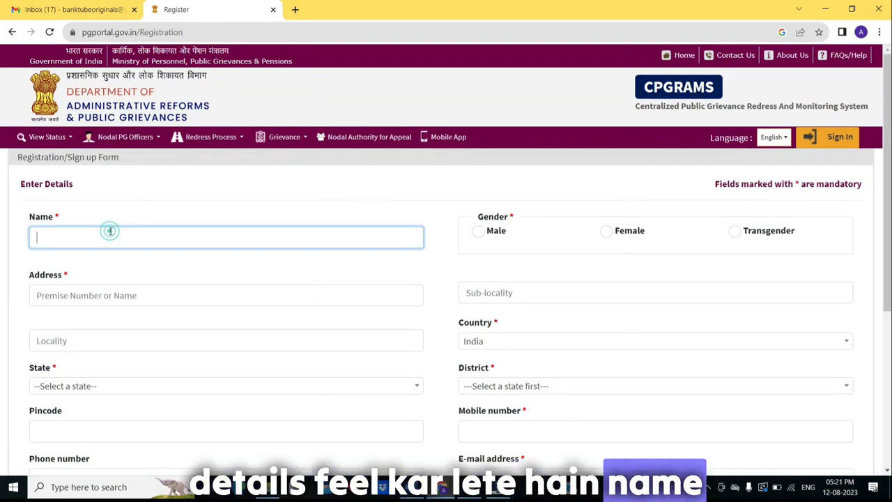
text(ANKITA)
key(Tab)
key(space)
text(XCYT)
key(Tab)
text(SYBGW)
click(149, 341)
text(GJIWQY)
click(60, 385)
Set state Maharashtra and district Thane, then enter the pincode, mobile number and e-mail address.
scroll(460, 349, down, 1)
click(460, 389)
click(460, 313)
scroll(165, 279, down, 2)
click(166, 257)
text(421301)
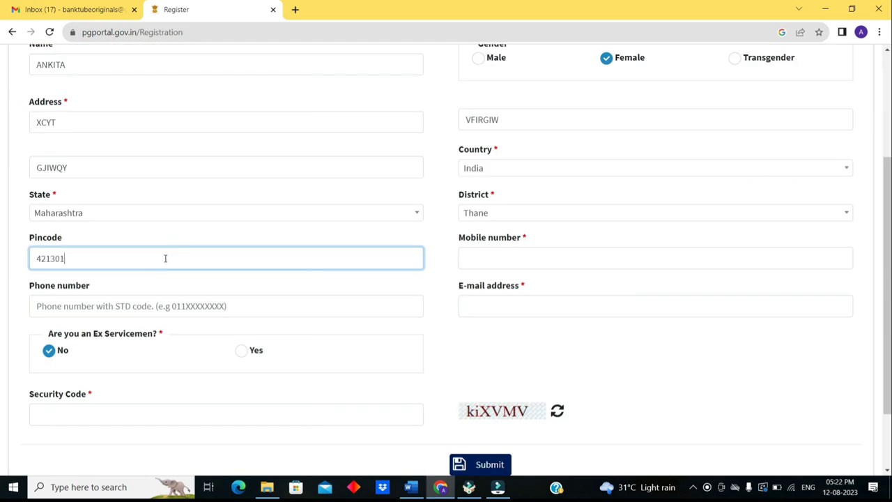
click(498, 259)
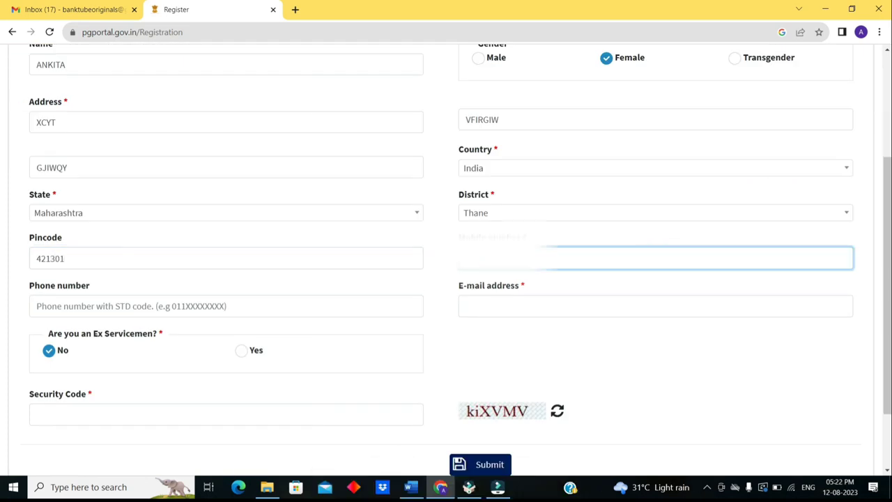
click(149, 306)
click(557, 305)
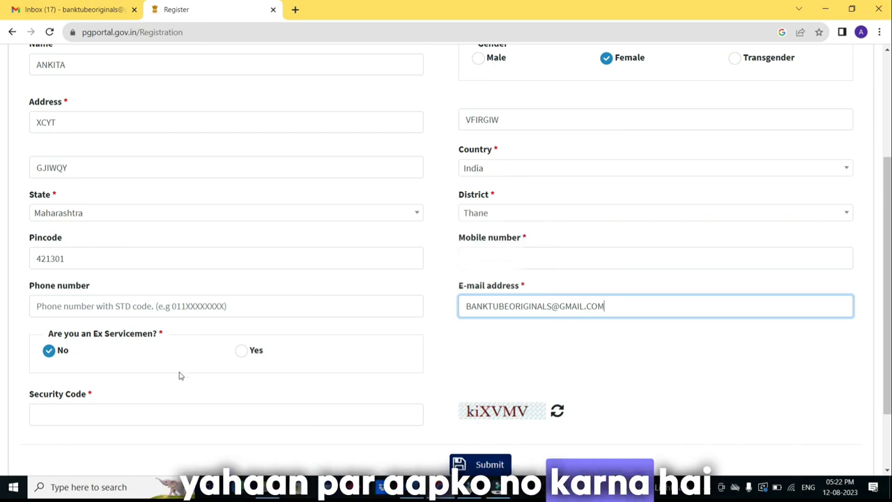
Answer No to Ex Servicemen, enter the security code, and submit the registration.
drag(178, 333, 91, 338)
click(133, 352)
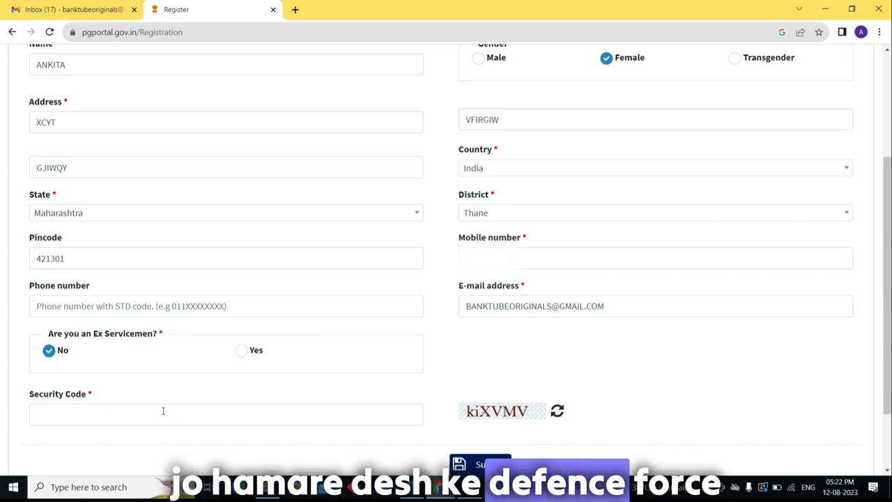
click(236, 416)
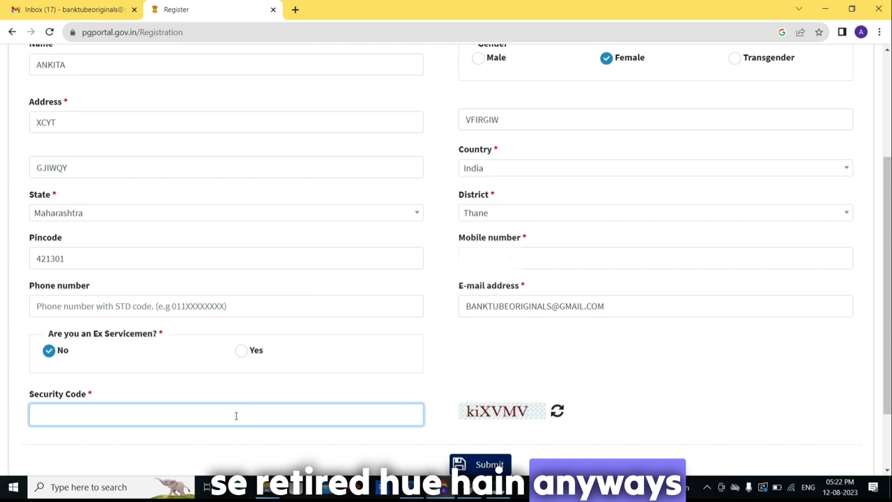
text(ki)
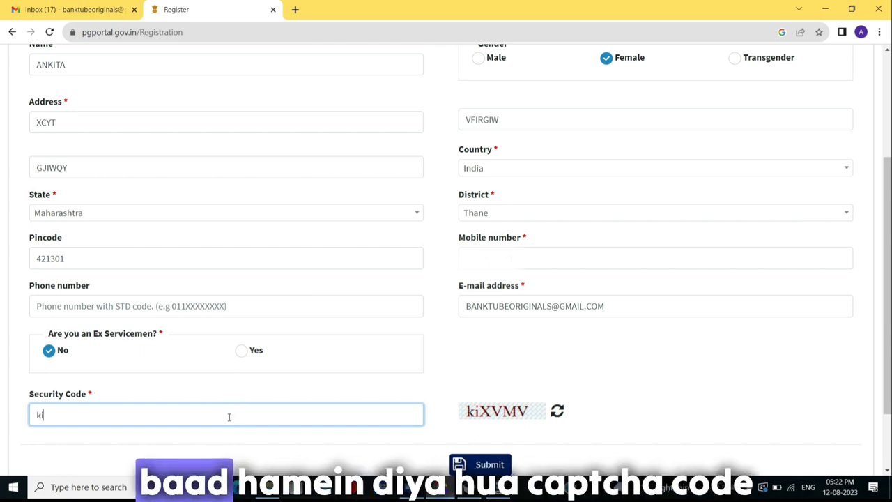
text(XVMV)
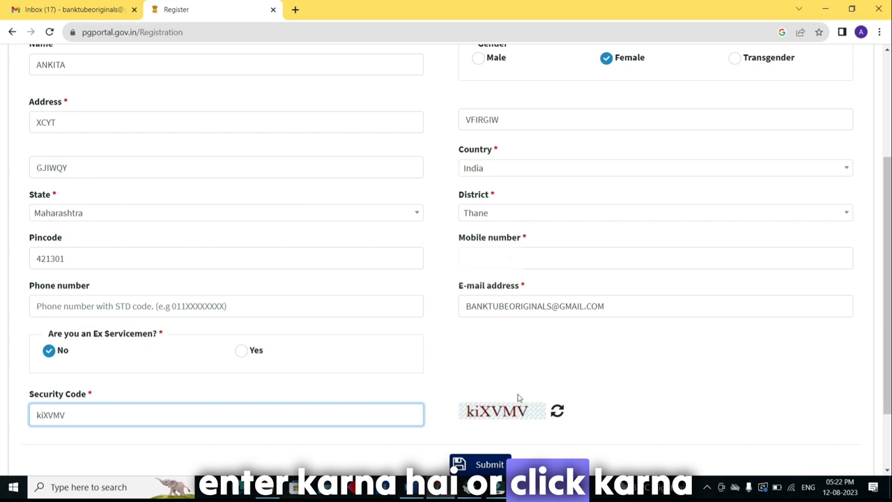
scroll(519, 404, down, 1)
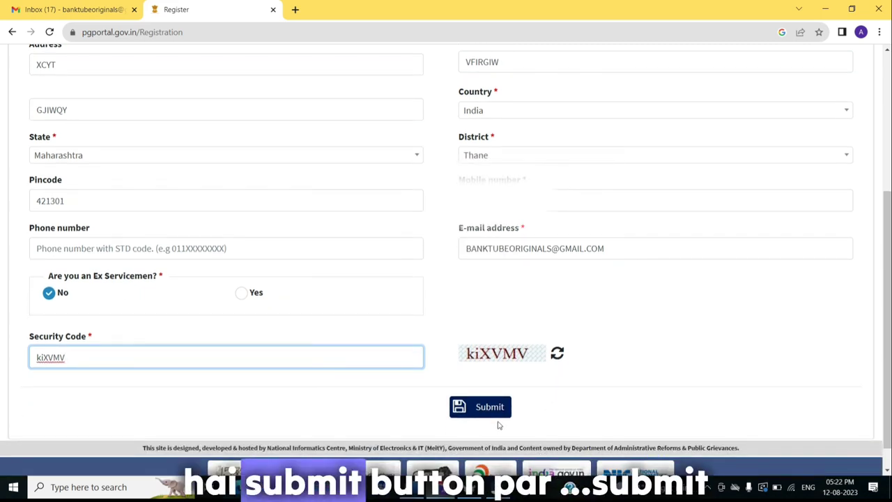
click(491, 409)
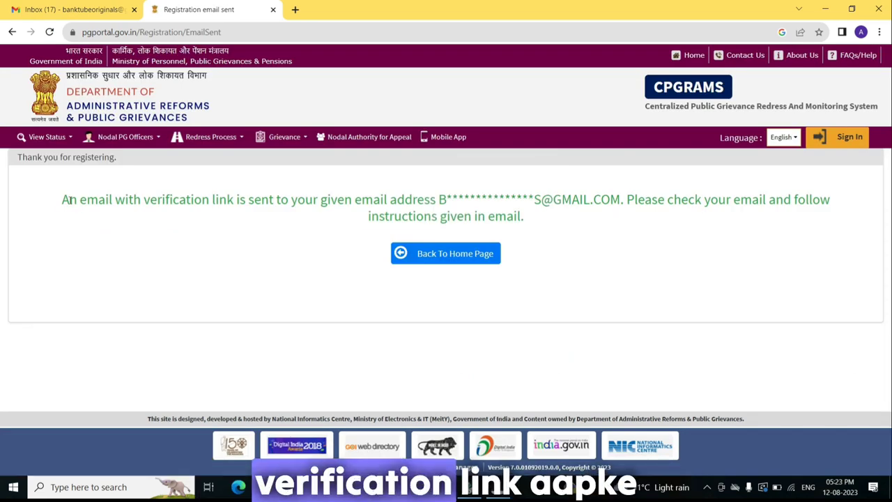
Read the confirmation that a verification link was e-mailed to the registered address.
drag(62, 200, 255, 220)
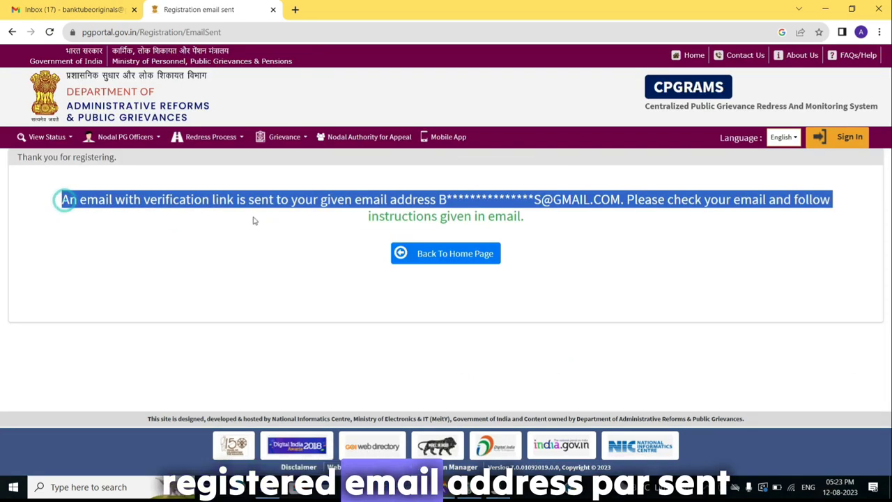
click(314, 233)
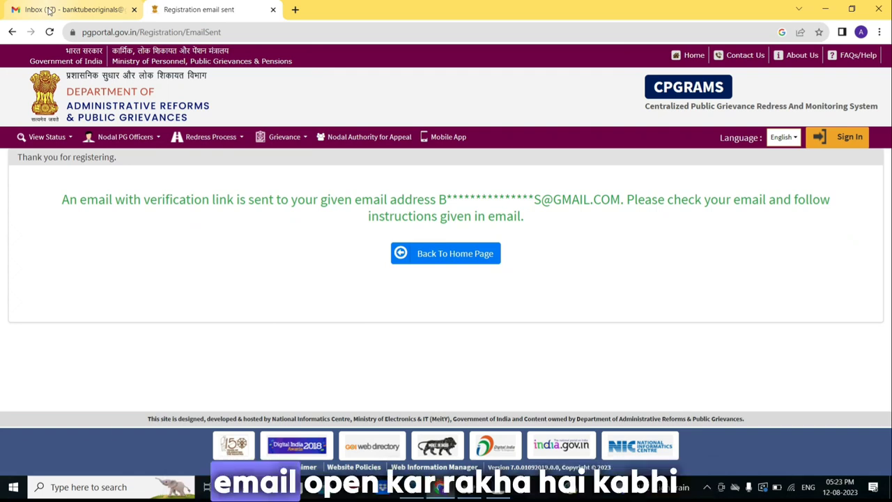
click(49, 10)
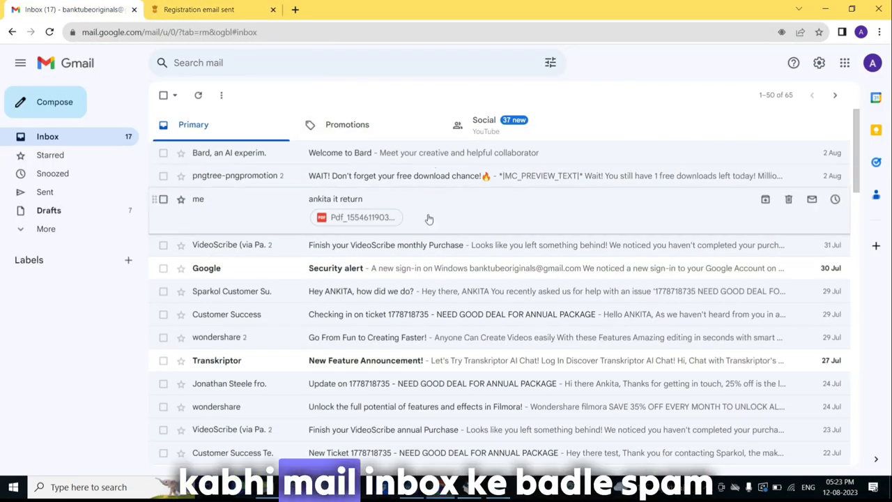
Find the PGPORTAL registration e-mail in Gmail's Spam and copy its verification link.
click(24, 236)
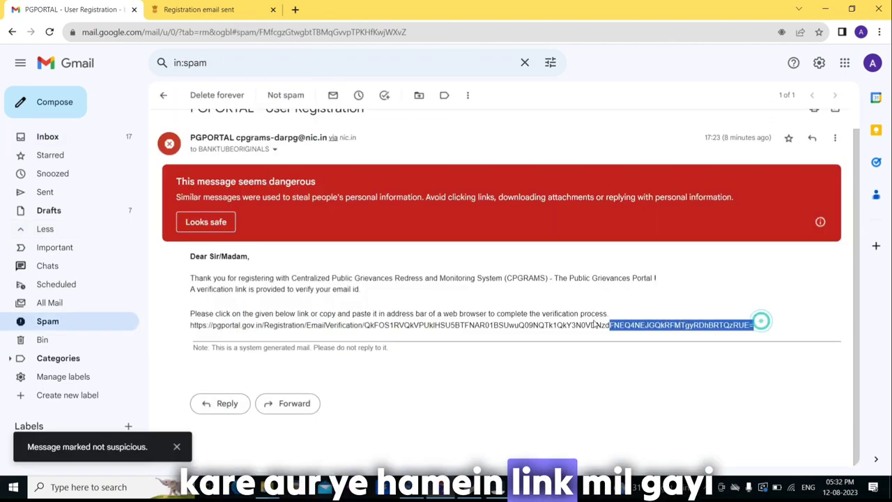
drag(607, 324, 192, 331)
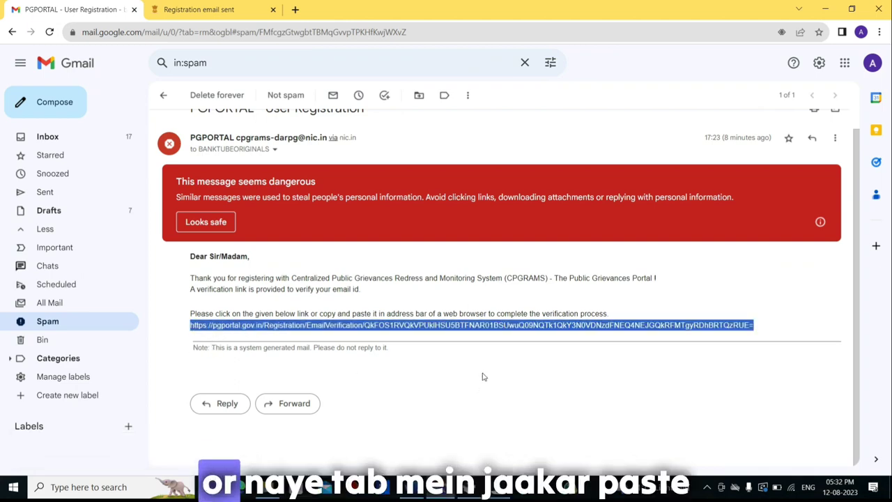
click(265, 9)
Load the verification link in a new tab and verify the mobile number with an OTP and security code.
click(294, 9)
key(ctrl+v)
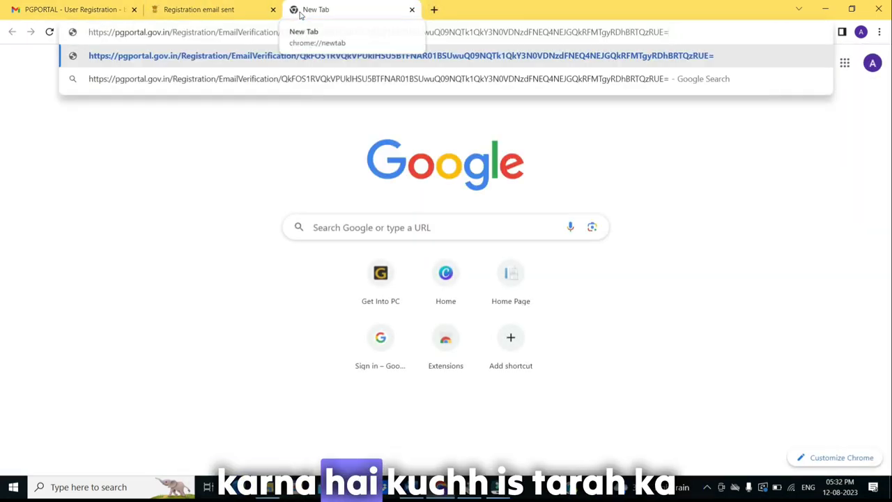
key(Return)
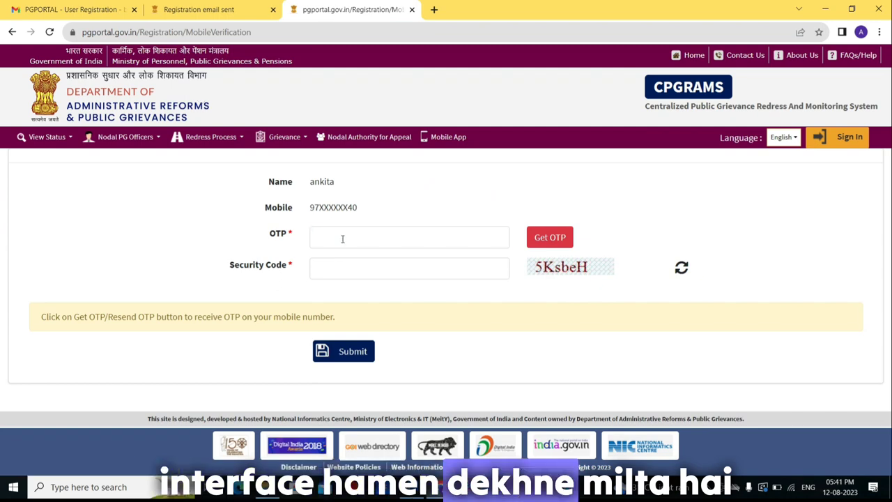
click(315, 235)
click(550, 238)
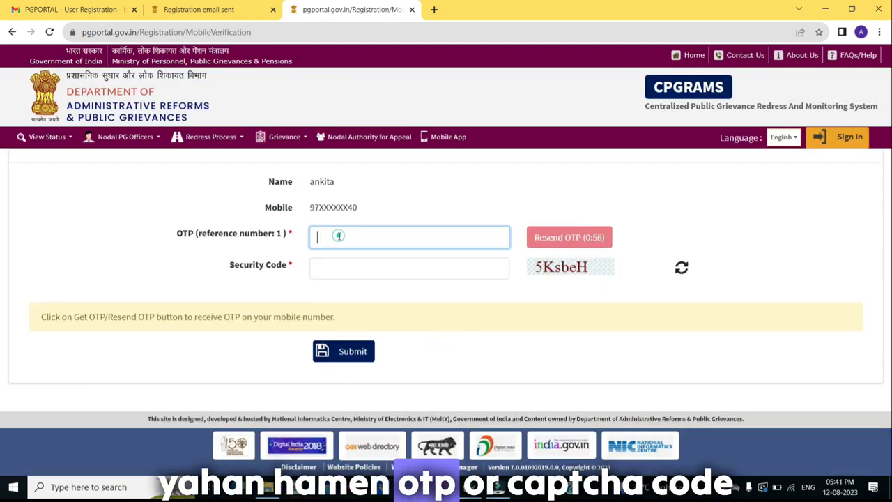
text(0)
click(340, 270)
text(5KsbeH)
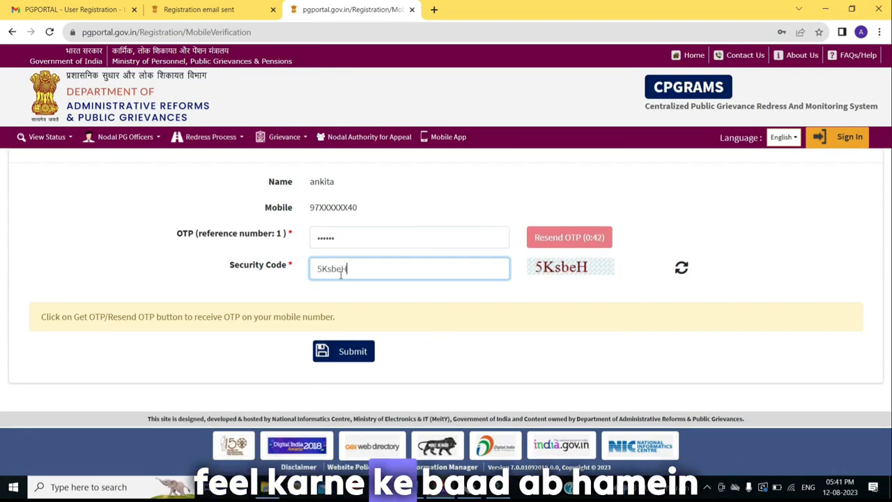
click(342, 352)
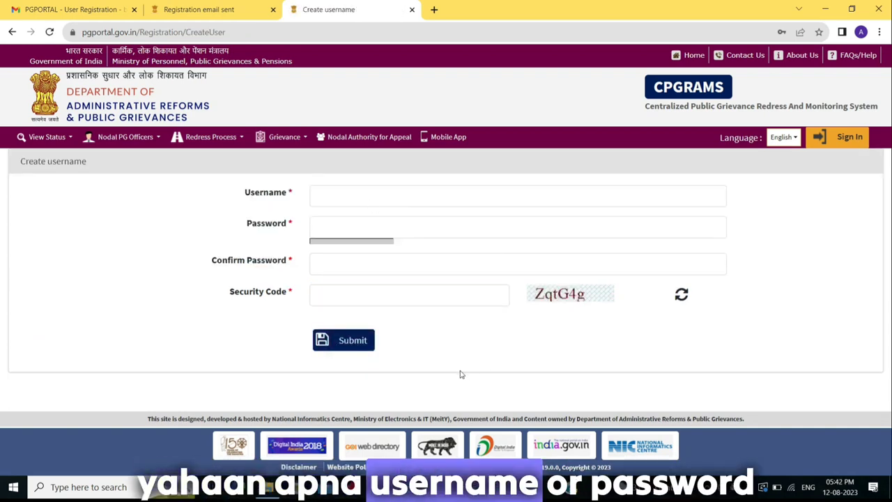
Choose a username, set and confirm the account password, enter the security code and submit.
text(banktubean)
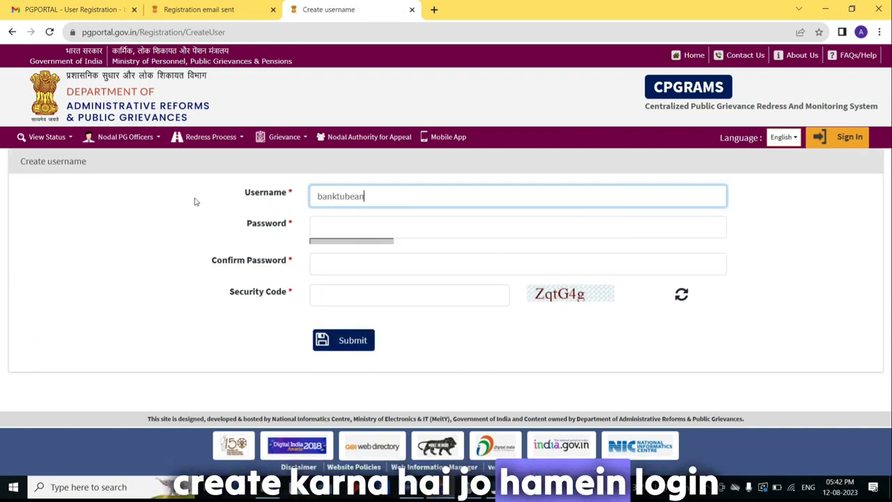
text(kita)
key(Tab)
text(••••••••••••)
key(Tab)
text(••••••••••••)
click(357, 305)
text(ZqtG4g)
click(354, 351)
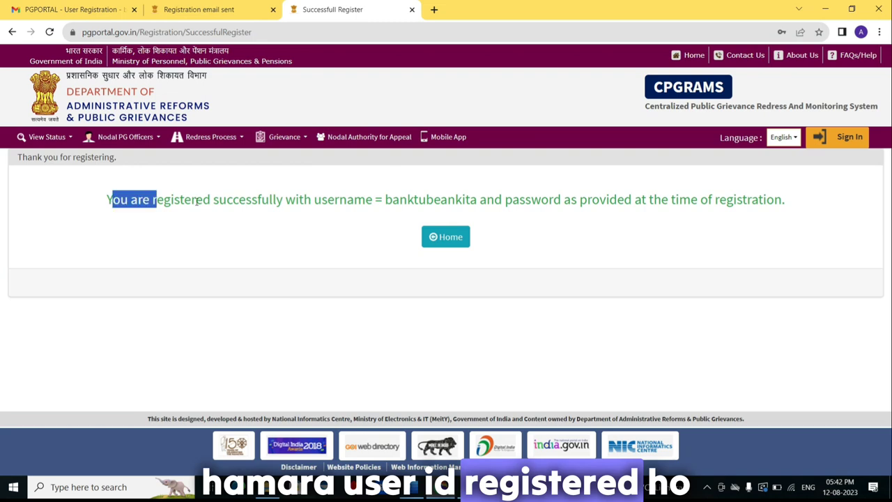
drag(197, 201, 694, 200)
Copy the registered username and go from the CPGRAMS home page to the Sign In page.
click(582, 242)
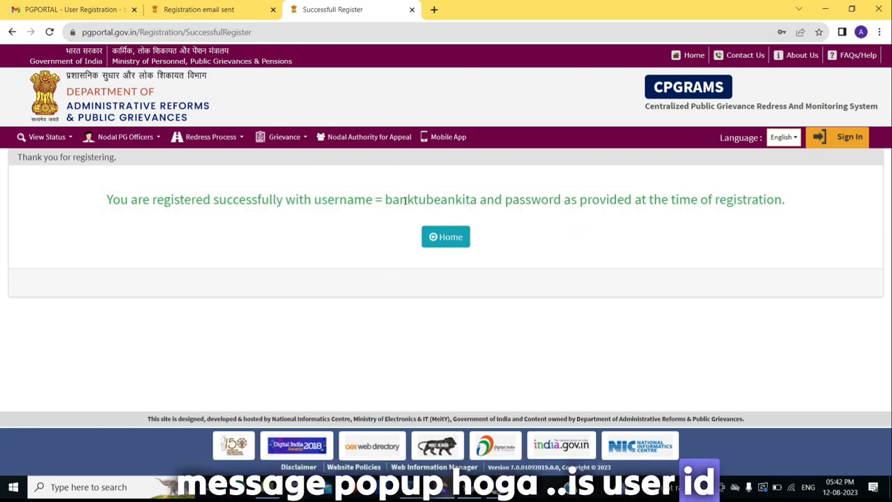
double_click(429, 200)
key(ctrl+c)
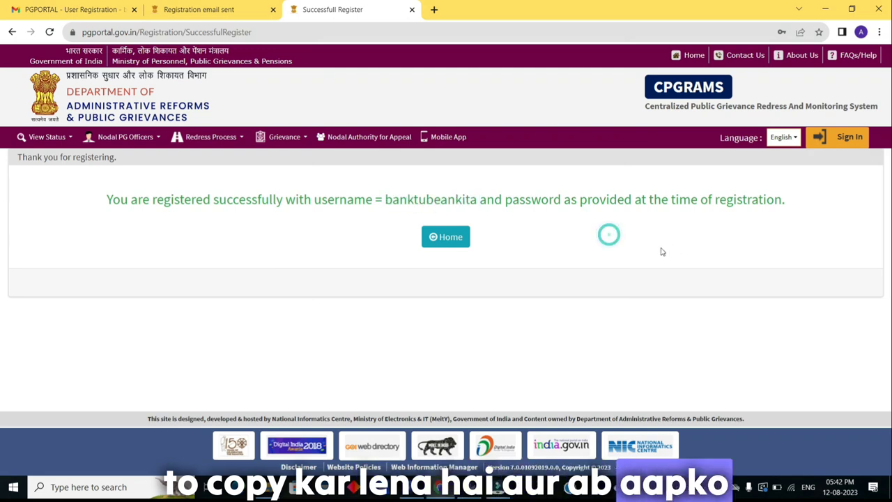
click(432, 240)
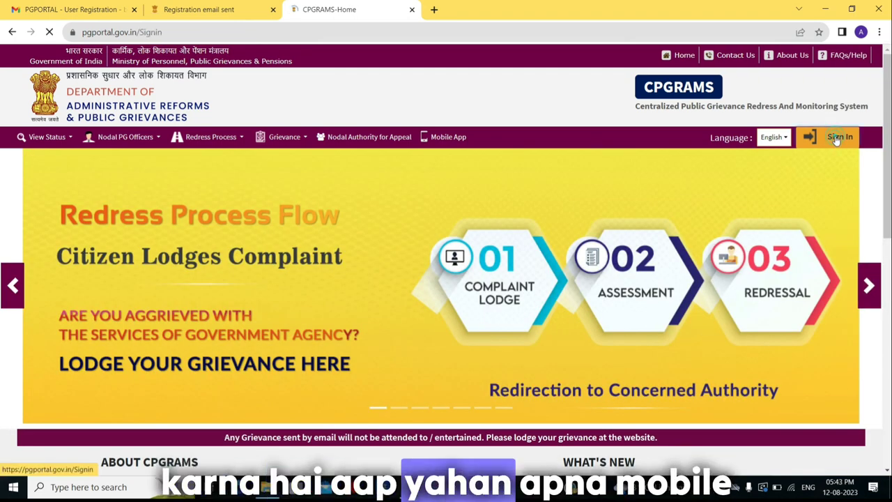
click(836, 138)
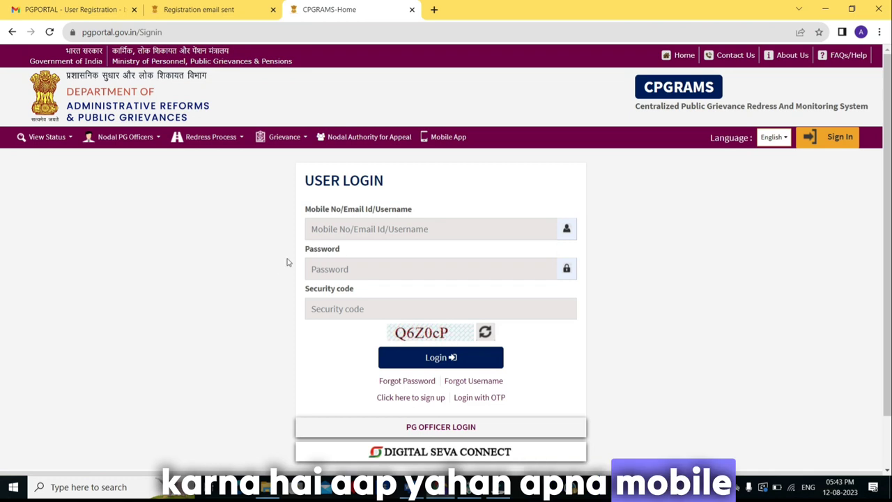
Log in with the copied username, the account password and the security code.
click(315, 230)
key(ctrl+v)
key(Tab)
text(************)
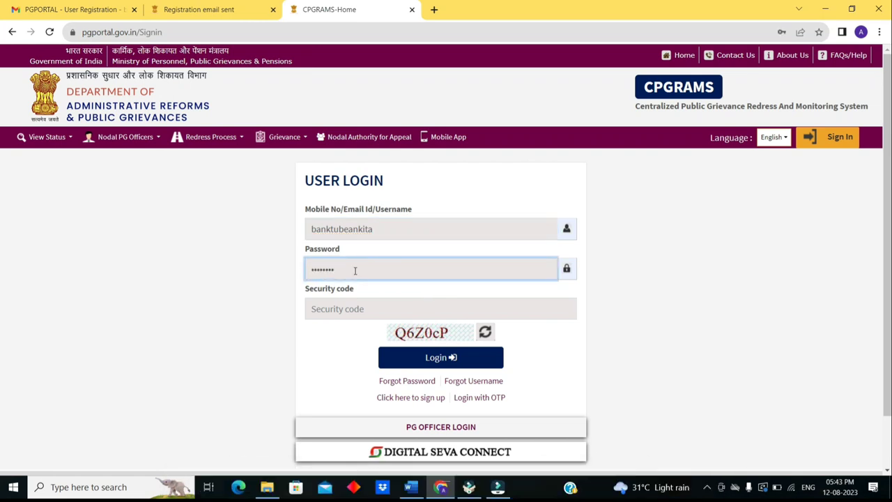
click(341, 308)
text(Q6)
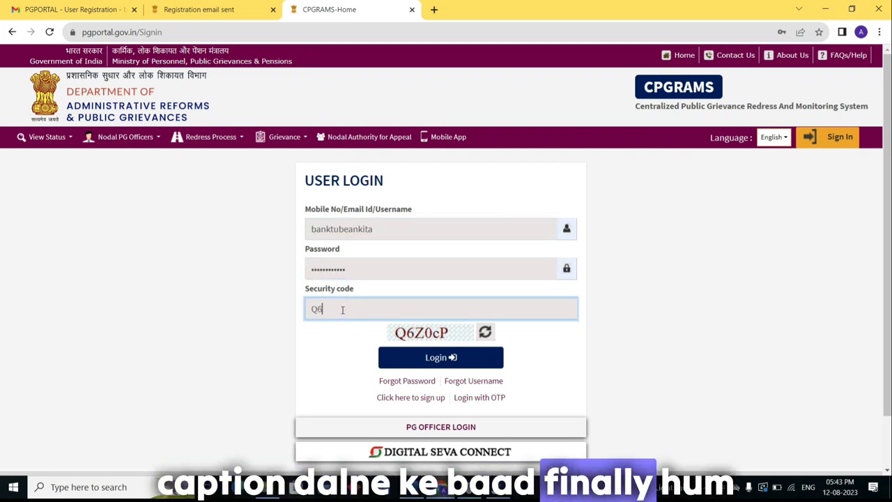
text(Z0cP)
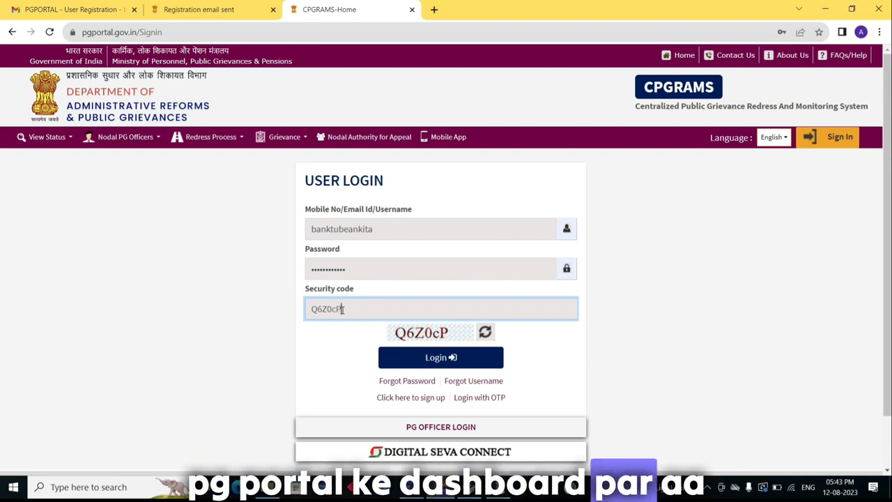
key(Return)
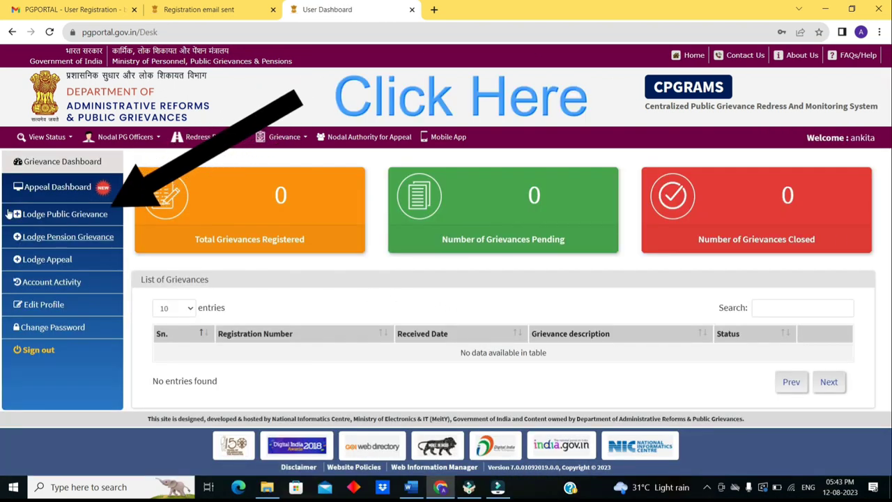
Start a new public grievance and accept the terms to reach the Financial Services (Banking Division) form.
click(64, 217)
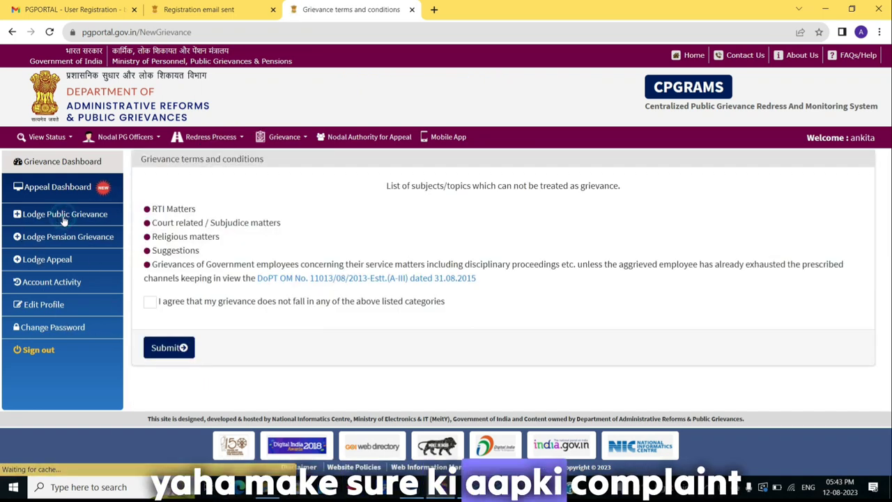
drag(582, 186, 620, 185)
click(304, 264)
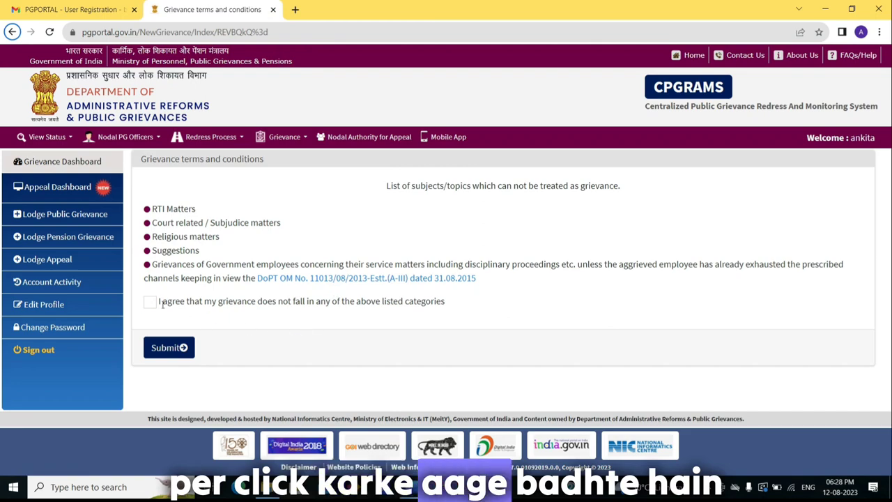
click(169, 347)
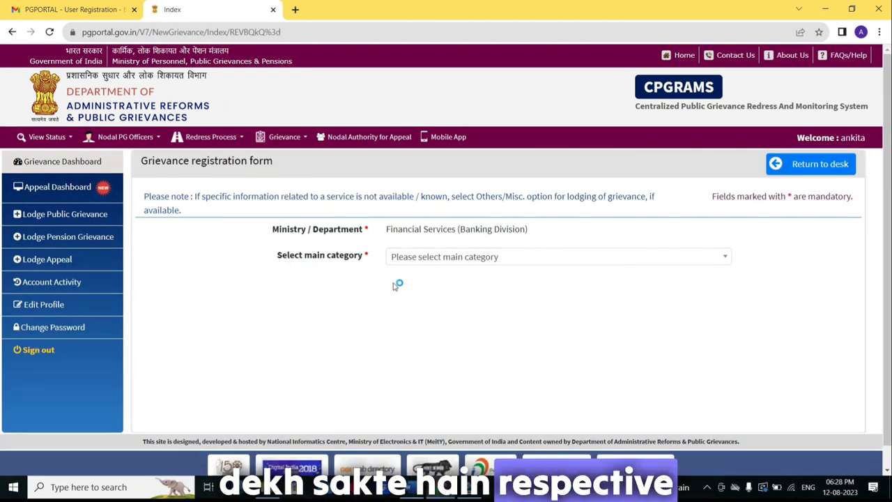
Choose 'Misbehaviour/Harrassment/Corruption by Bank Staff' from the main category list.
scroll(357, 259, down, 1)
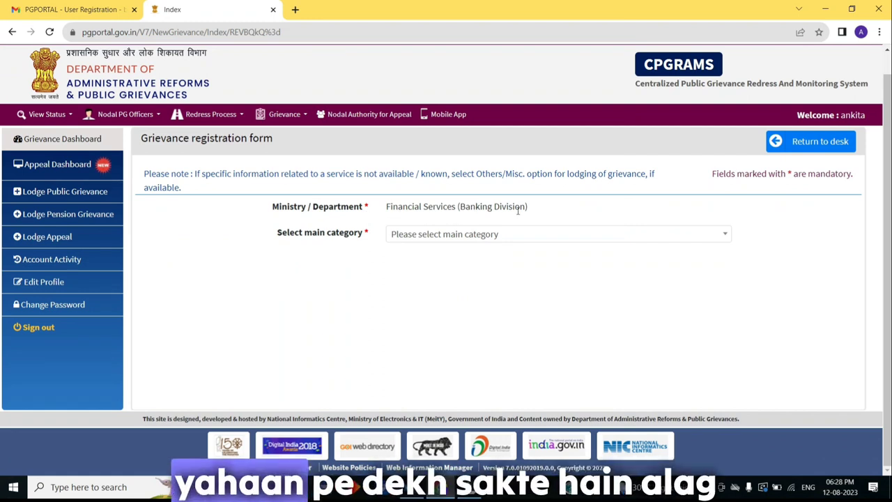
click(453, 237)
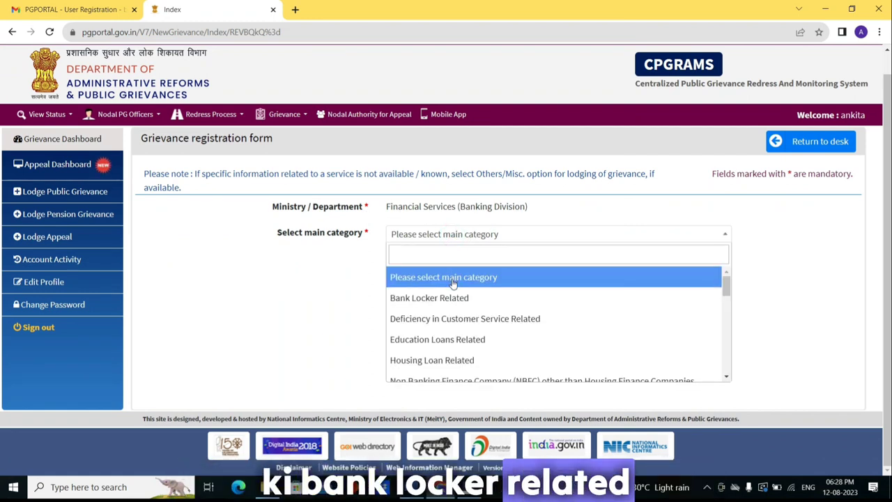
scroll(453, 286, down, 1)
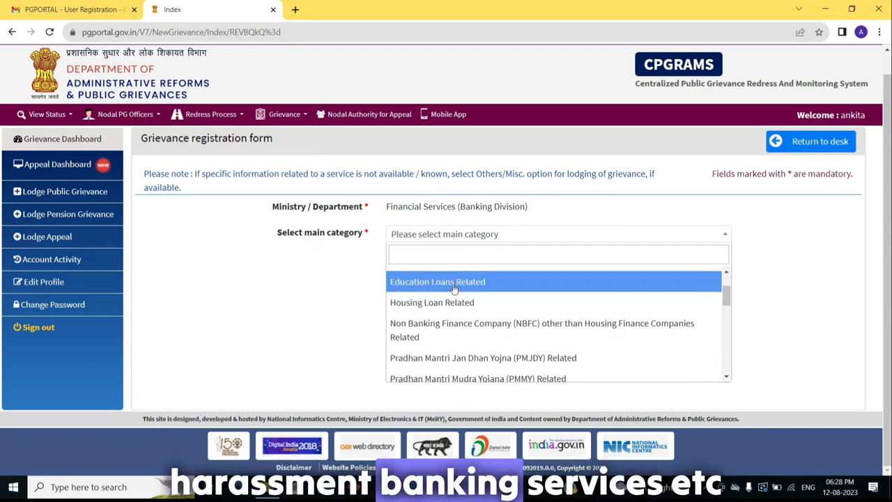
scroll(453, 289, down, 1)
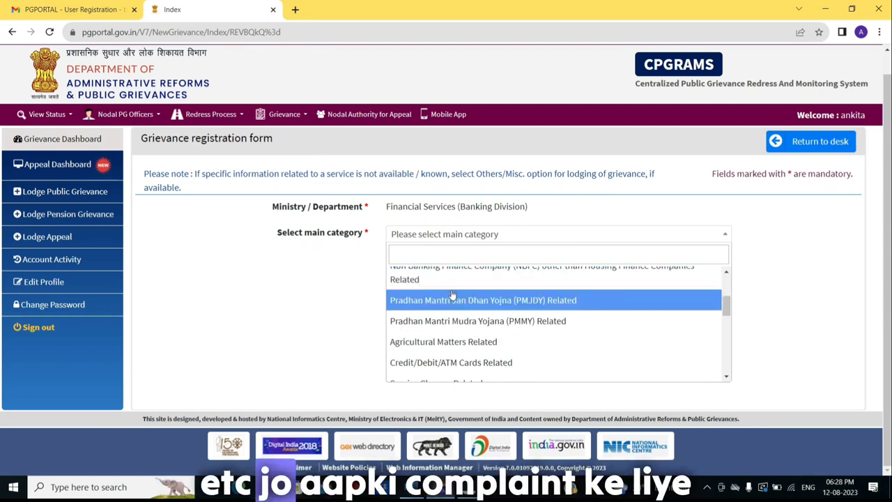
scroll(453, 294, down, 2)
scroll(451, 327, down, 3)
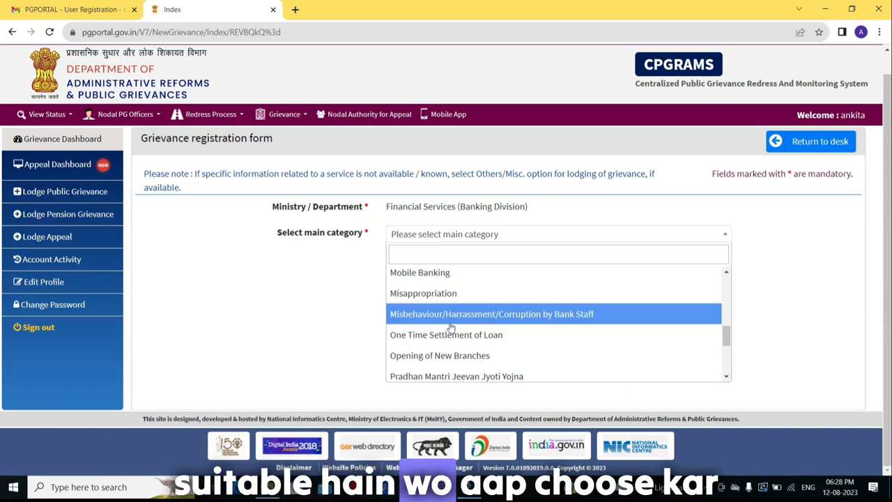
scroll(451, 327, down, 1)
scroll(451, 327, down, 1)
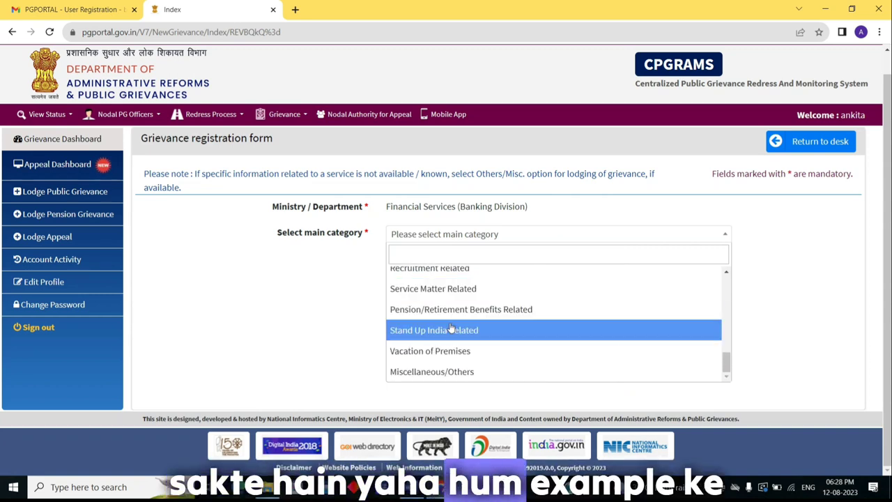
scroll(451, 327, up, 1)
scroll(451, 325, up, 1)
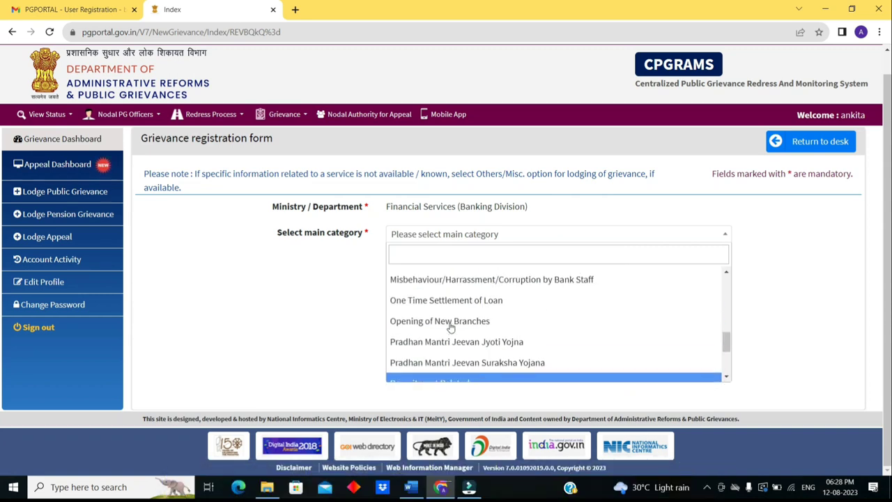
click(451, 283)
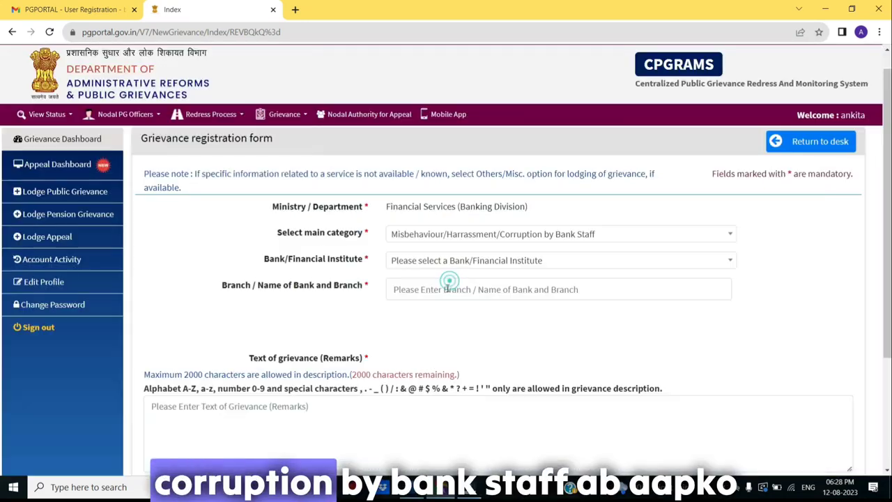
Pick Bank of Baroda as the bank and enter 'colaba branch mumbai' as the branch.
click(421, 290)
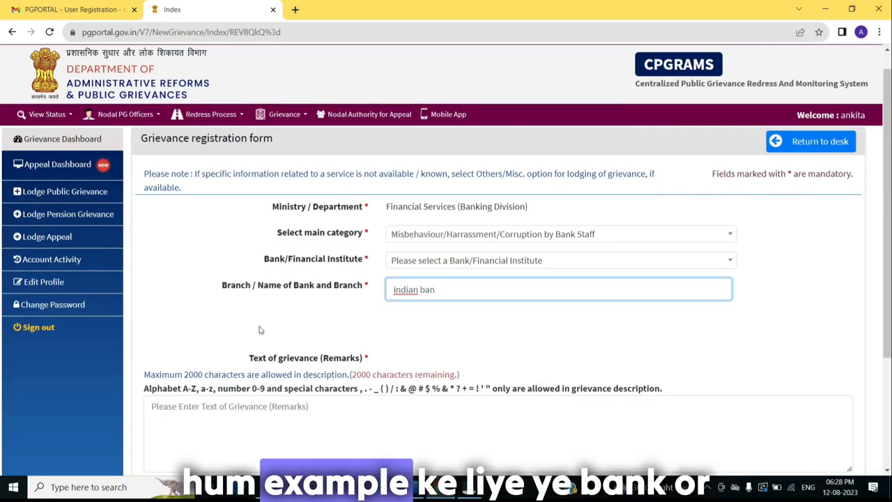
click(488, 260)
click(424, 343)
click(421, 289)
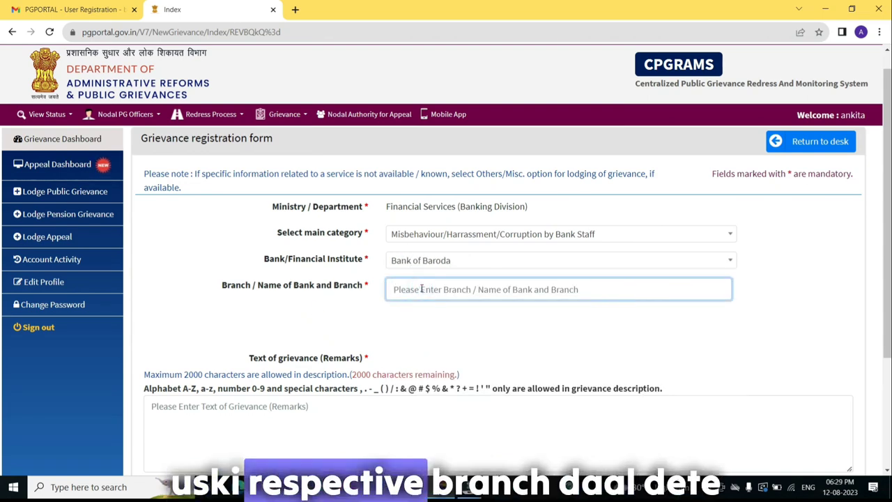
text(colaba branch mumbai)
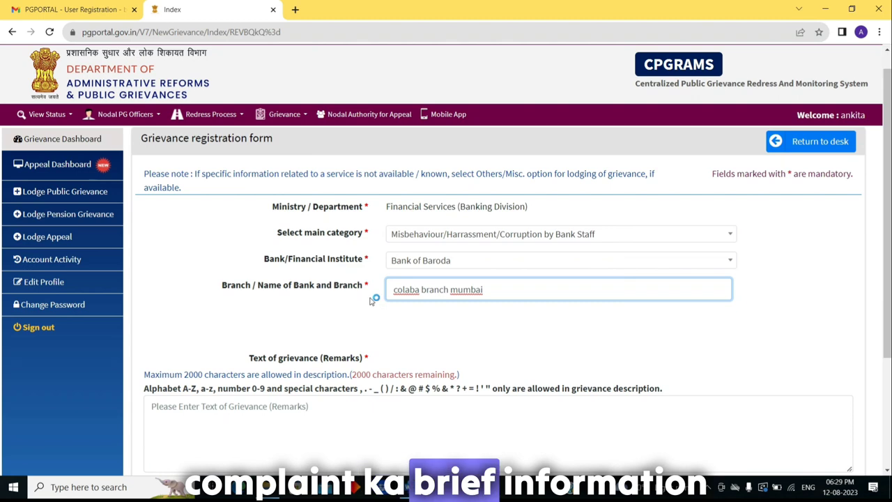
scroll(372, 306, down, 1)
scroll(362, 302, down, 1)
Type placeholder complaint text as the grievance, skip attaching a file, and continue to Grievance Details.
click(210, 295)
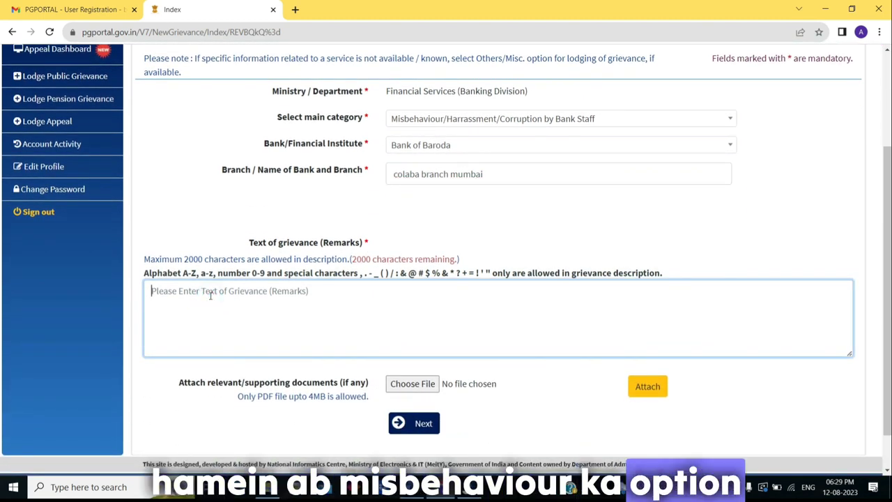
text(kjfglhglfglj)
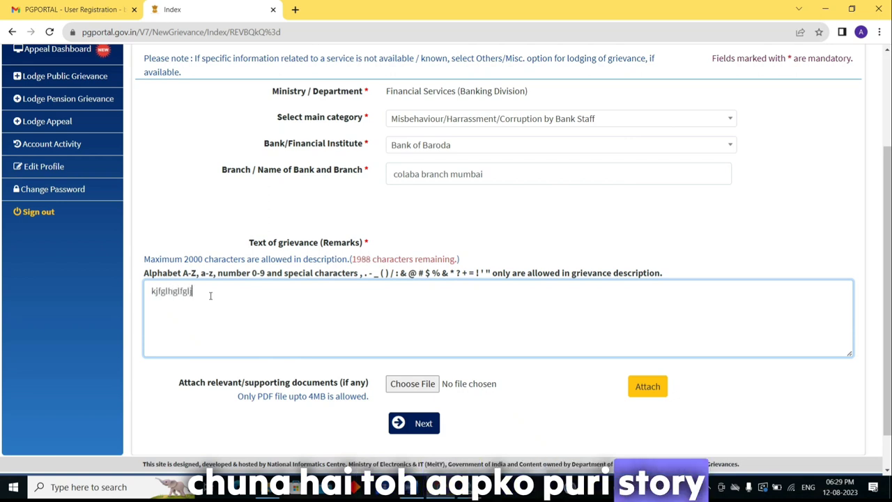
text(LGLGHLSGLSJLSJGL LJS)
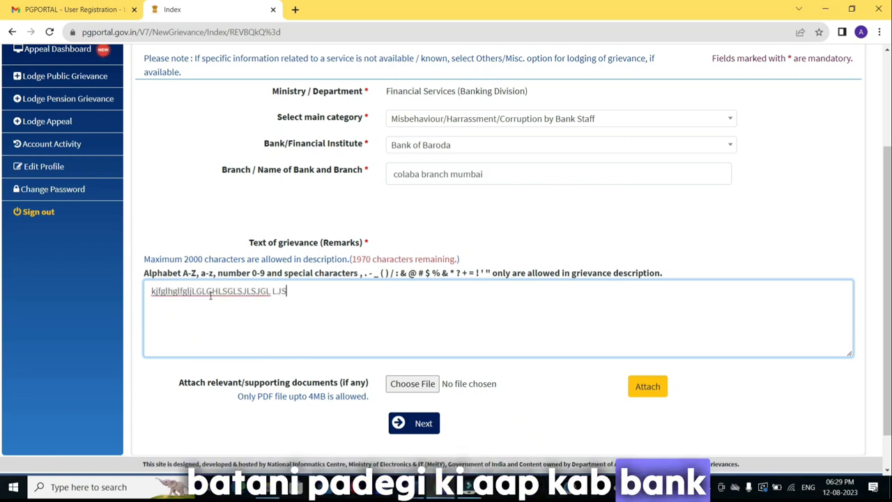
text(LFGJFLGJLGJLSGJLJ LGSDJGLDSJGSLGJ)
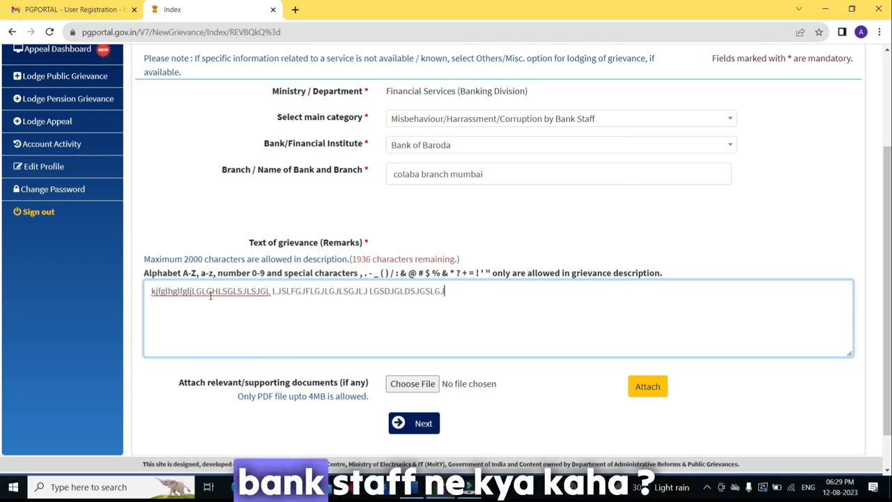
text(LSGJLJLGJSL GLK)
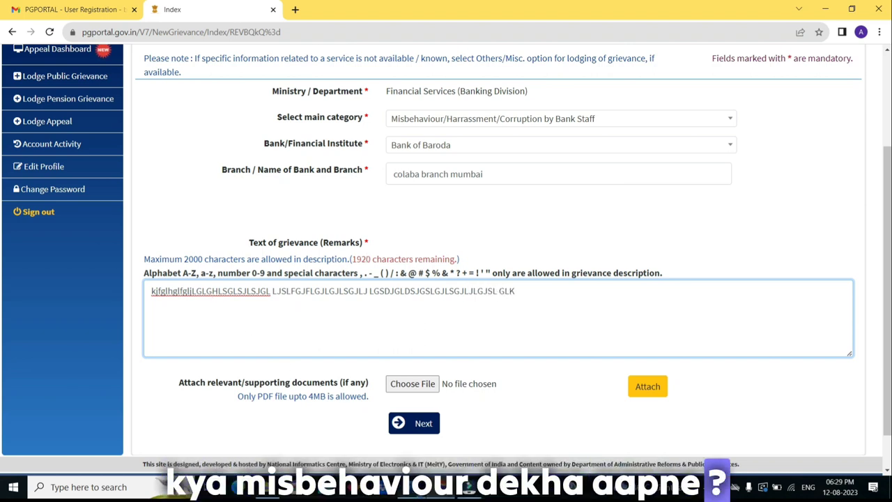
drag(186, 383, 339, 383)
click(421, 384)
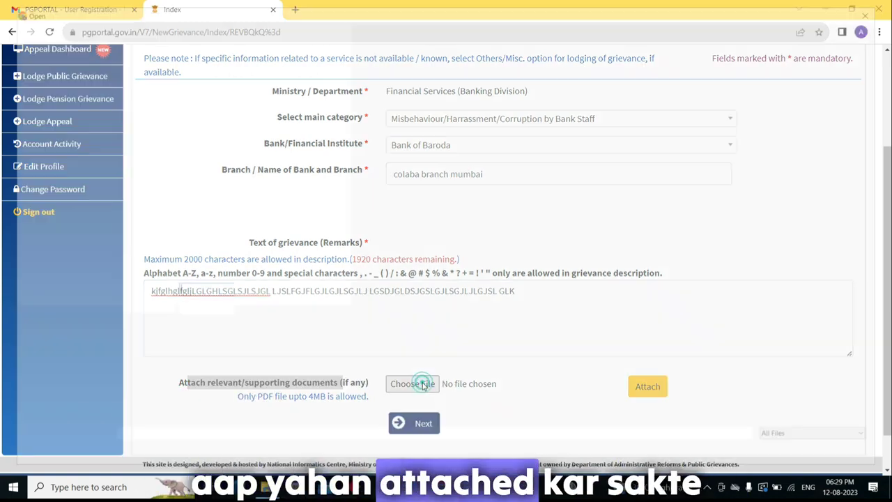
click(853, 455)
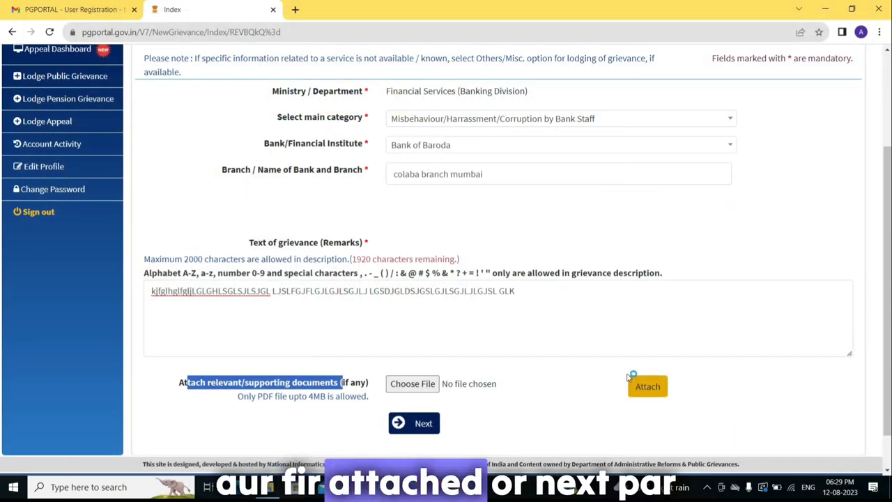
click(416, 424)
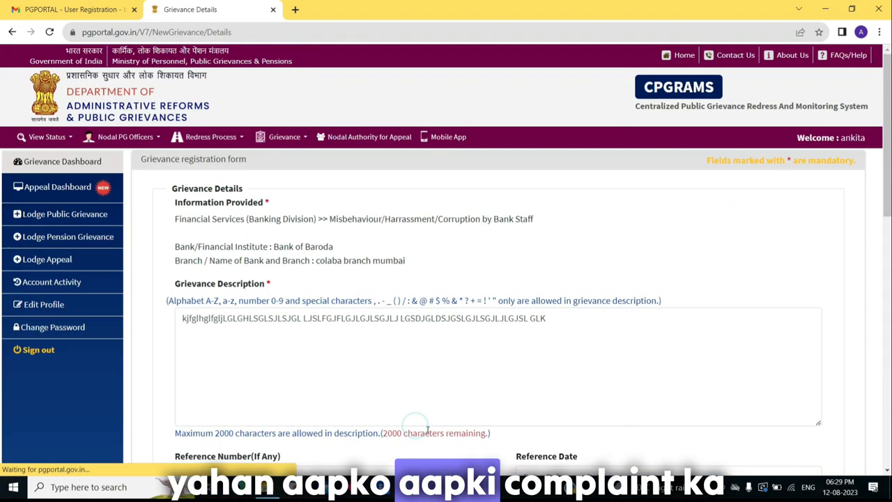
Fill the Reference Date on the Grievance Details page by picking the 12th in its calendar.
scroll(275, 245, down, 1)
scroll(275, 245, down, 3)
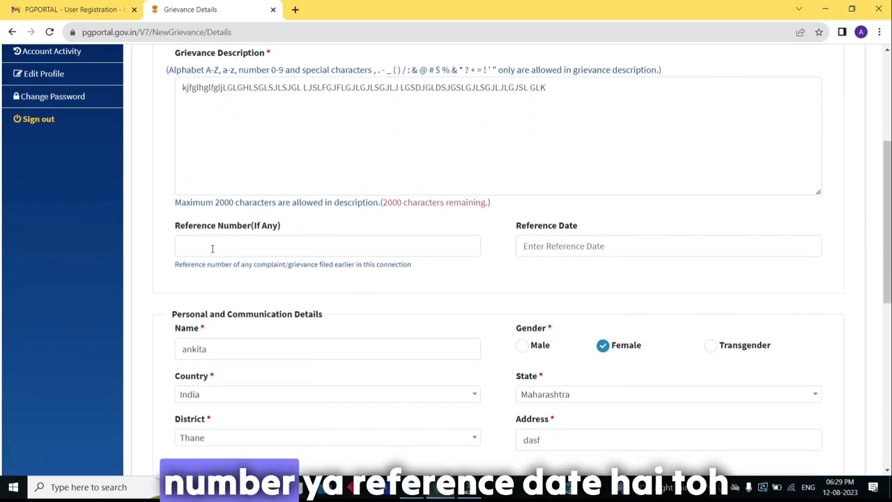
click(213, 246)
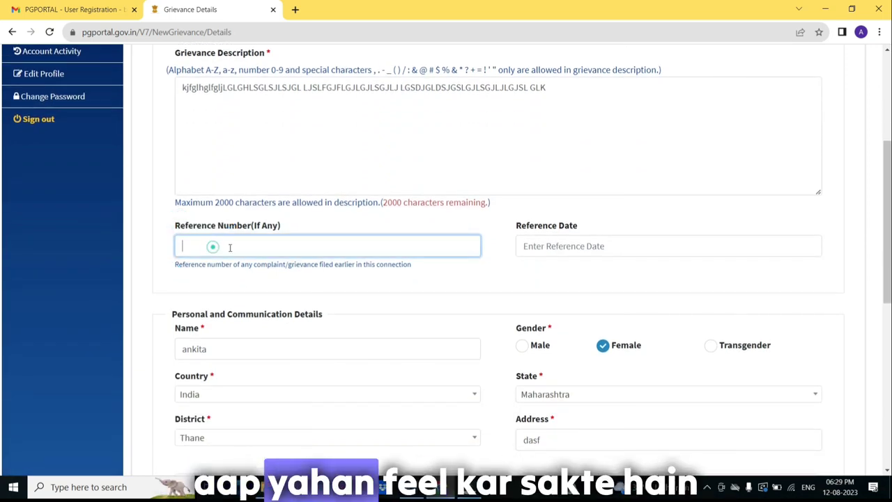
click(568, 263)
click(426, 220)
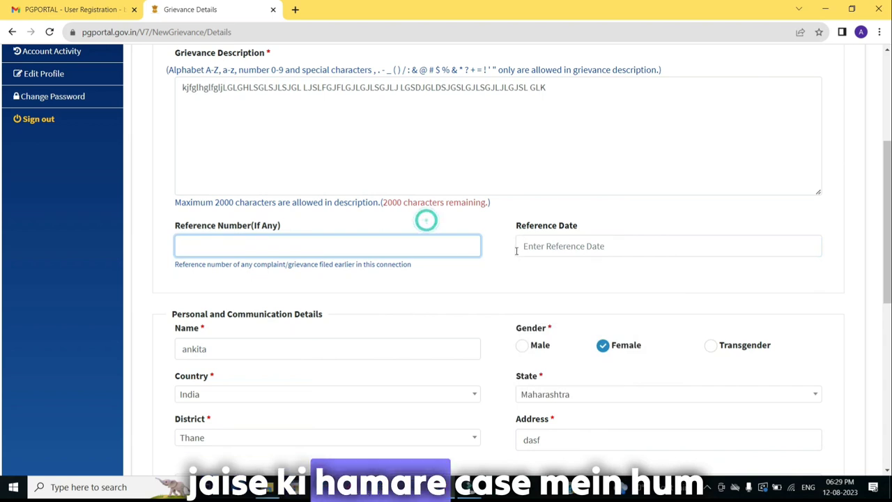
scroll(499, 261, down, 1)
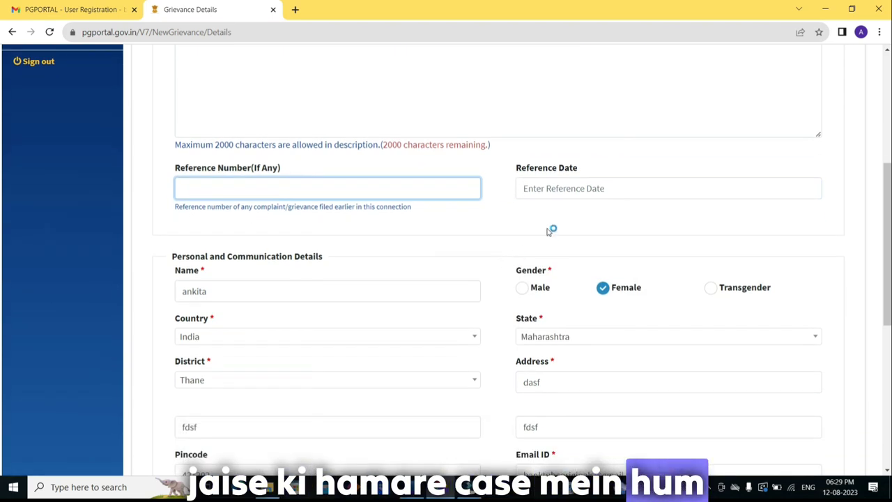
click(544, 187)
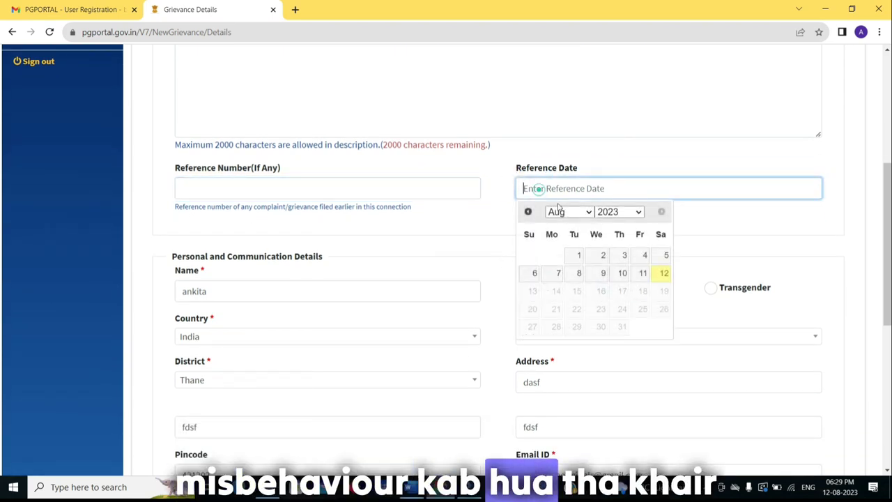
click(655, 279)
scroll(412, 258, down, 3)
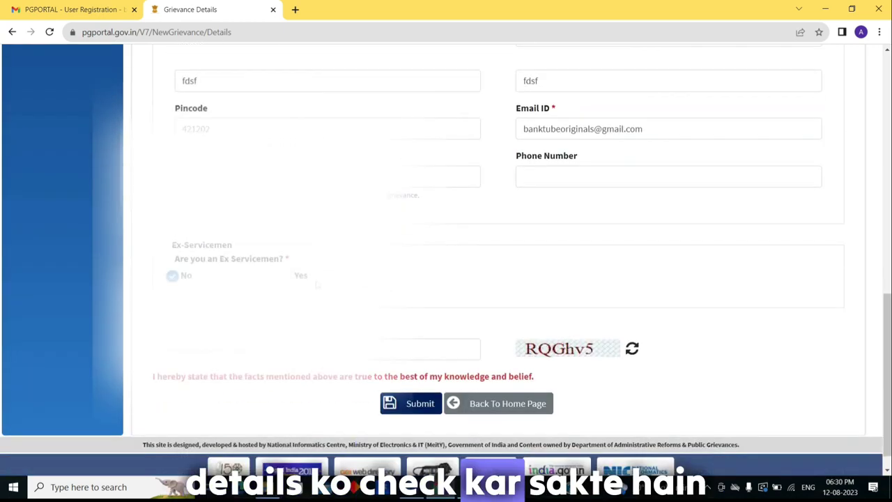
Type the displayed captcha into the Security code field.
click(249, 318)
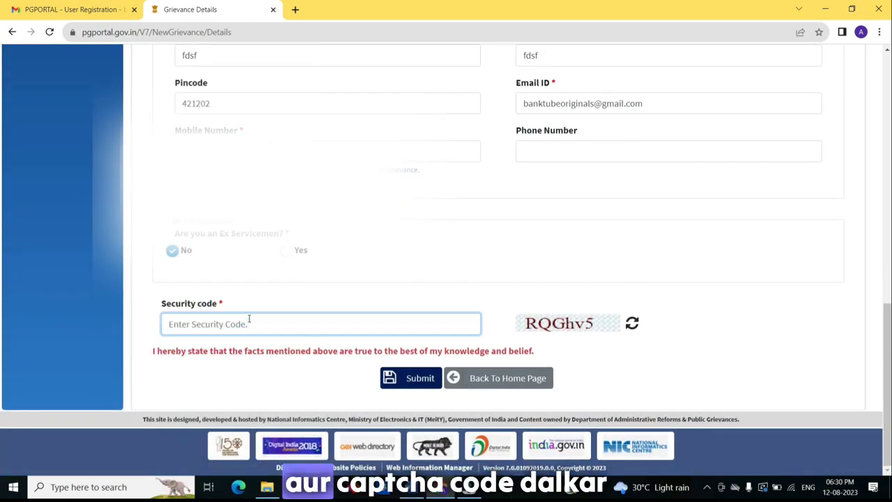
text(RQGh)
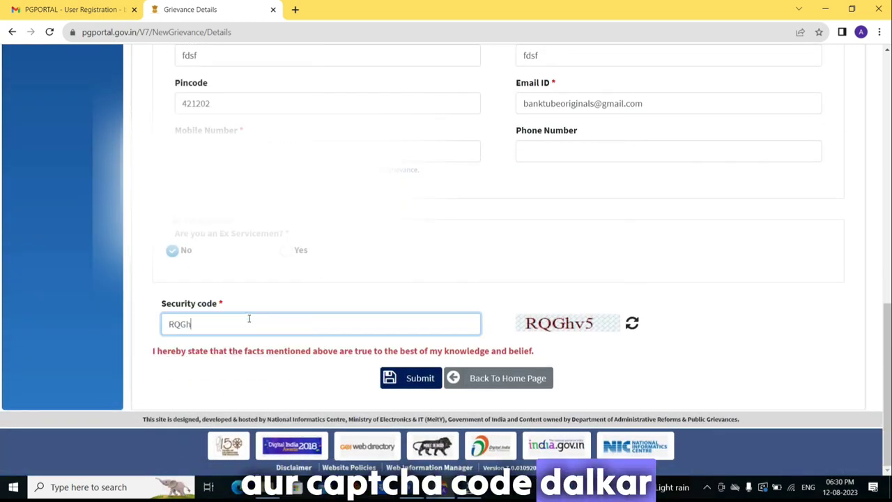
text(v5)
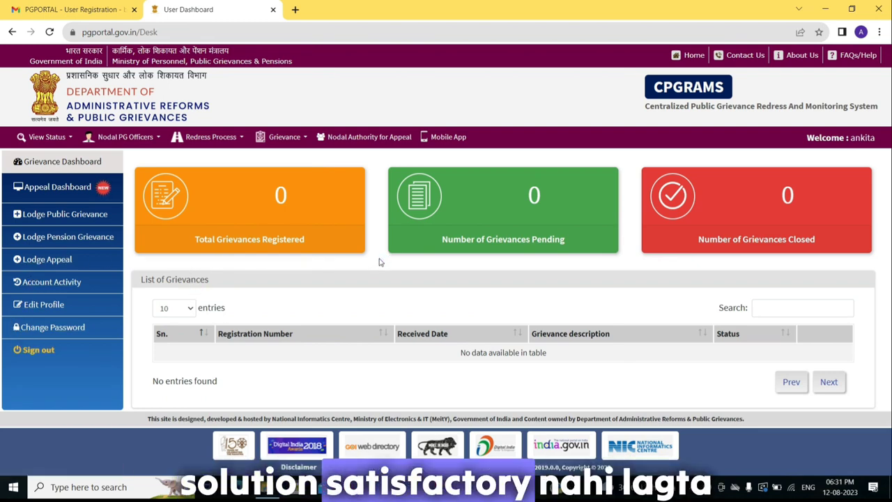
Open the Lodge Appeal form and list the registration numbers available for appeal.
click(36, 259)
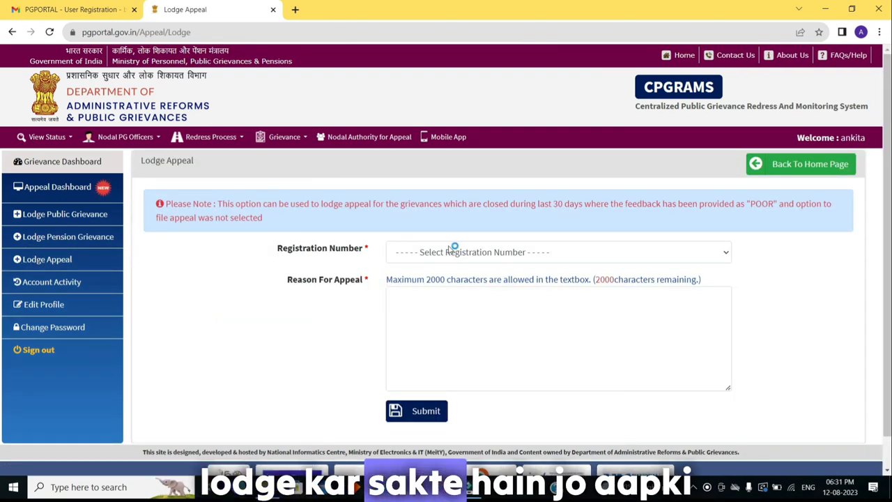
click(454, 253)
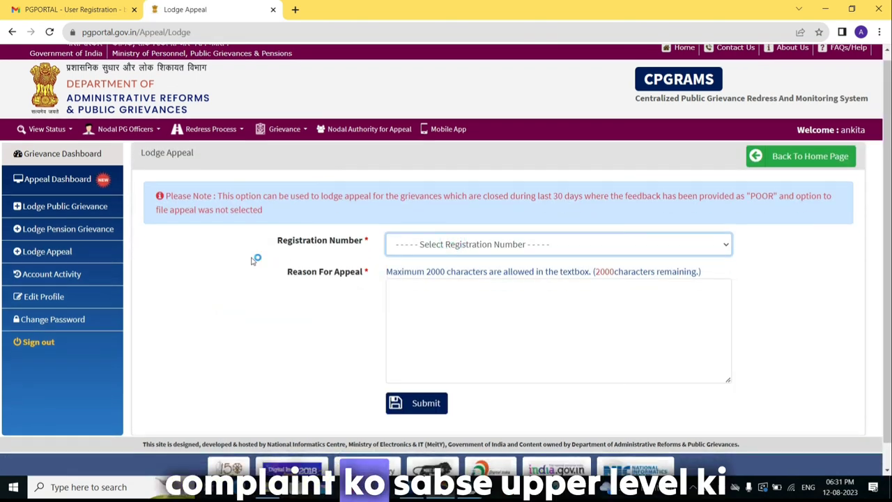